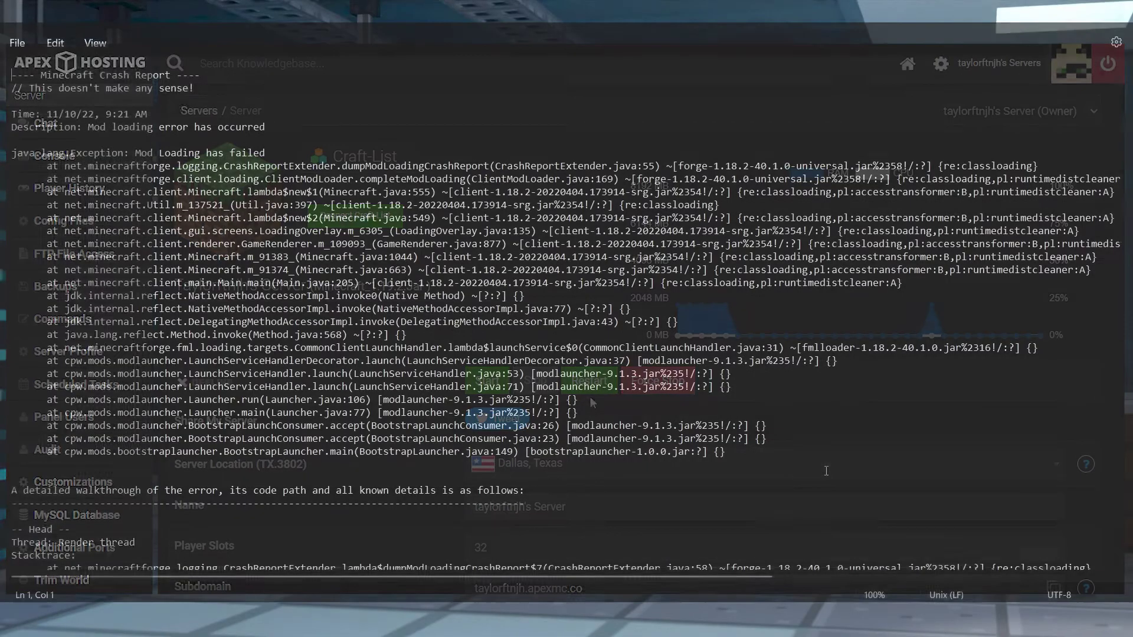
pyautogui.scroll(-1, 825, 471)
pyautogui.scroll(-1, 826, 471)
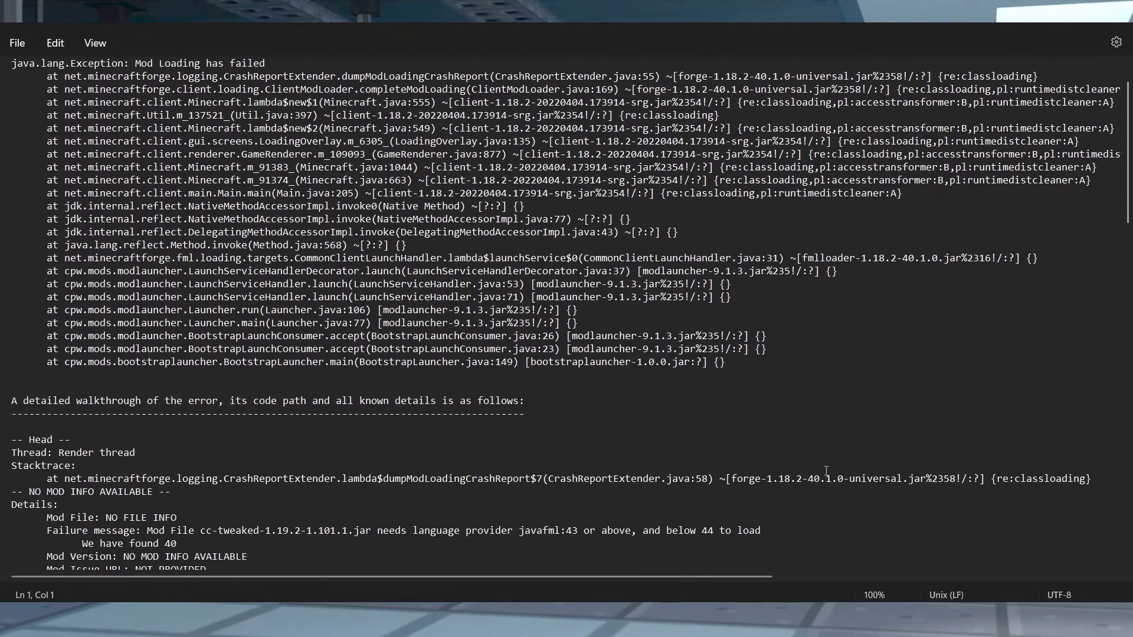
pyautogui.scroll(-1, 825, 471)
pyautogui.scroll(-1, 826, 471)
pyautogui.scroll(-1, 825, 471)
pyautogui.scroll(-1, 825, 472)
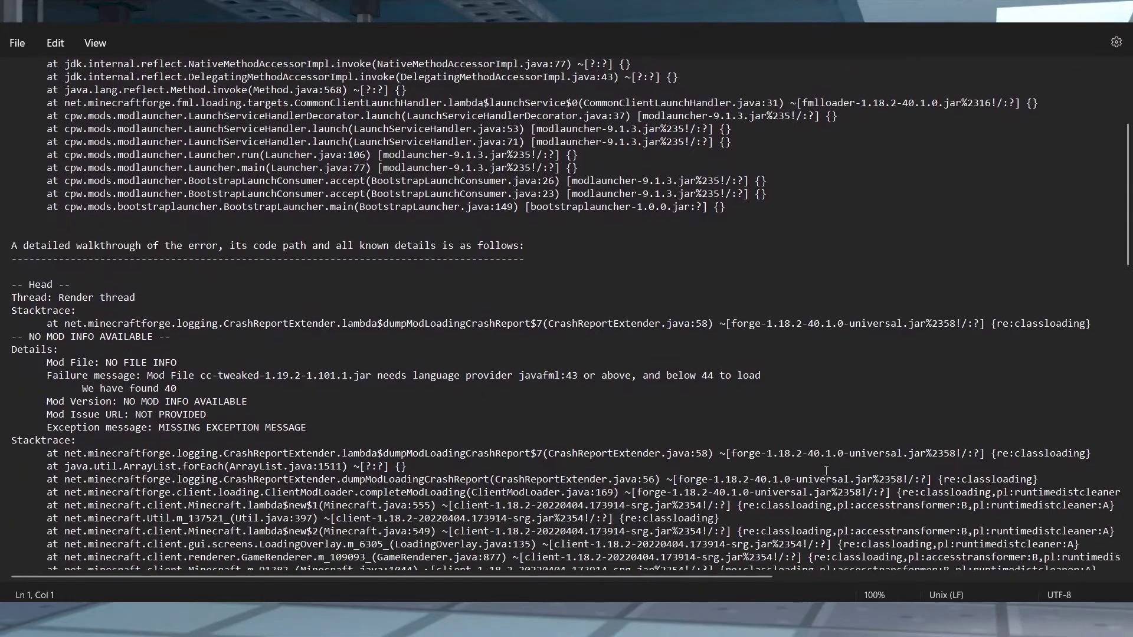
pyautogui.scroll(-1, 826, 471)
pyautogui.scroll(-1, 826, 471)
pyautogui.scroll(-1, 825, 467)
pyautogui.scroll(-1, 826, 467)
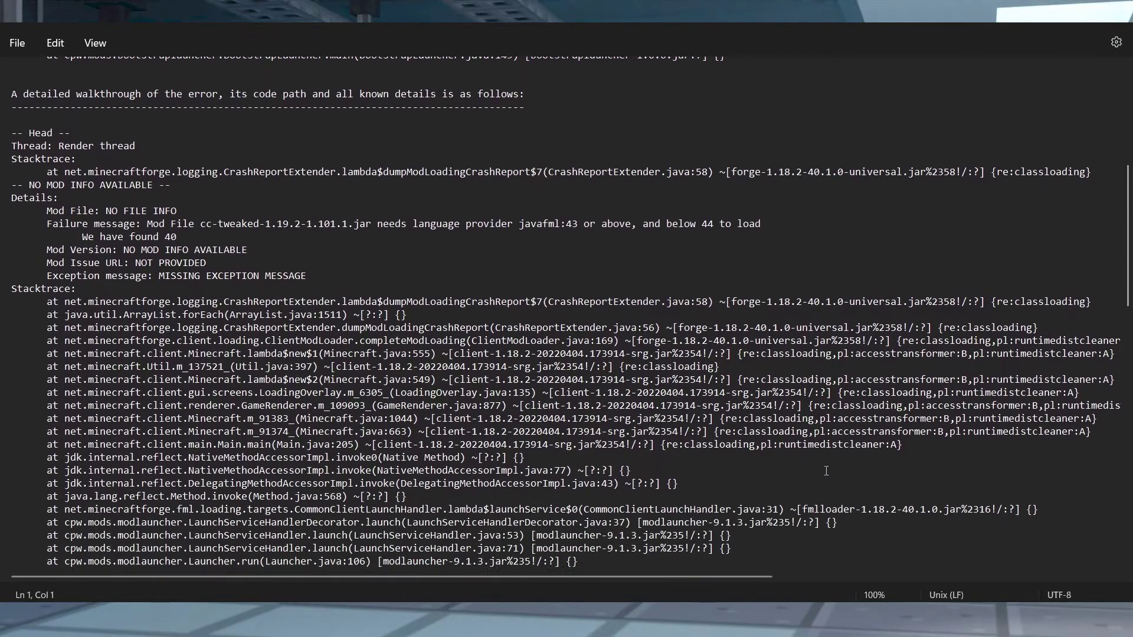
pyautogui.scroll(-1, 826, 467)
pyautogui.scroll(-1, 826, 474)
pyautogui.scroll(-1, 826, 474)
pyautogui.scroll(-1, 826, 474)
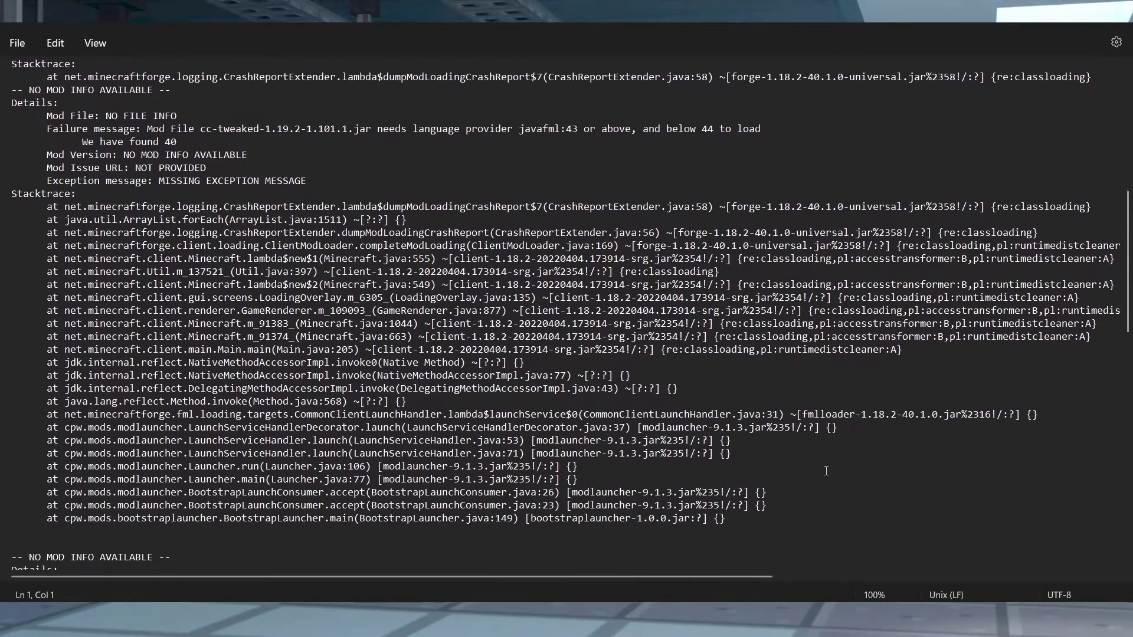
pyautogui.scroll(-1, 826, 473)
pyautogui.scroll(-1, 826, 471)
pyautogui.scroll(-1, 826, 471)
pyautogui.scroll(-1, 826, 471)
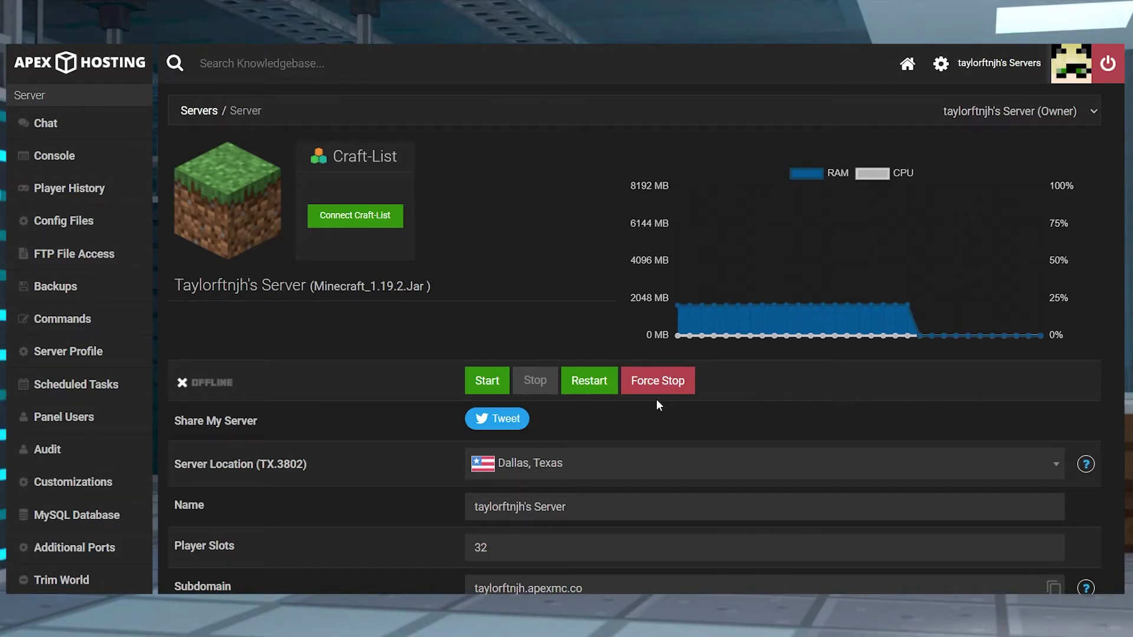
# - Start the server, force-stop it with confirmation, then start it again until ONLINE
pyautogui.click(491, 380)
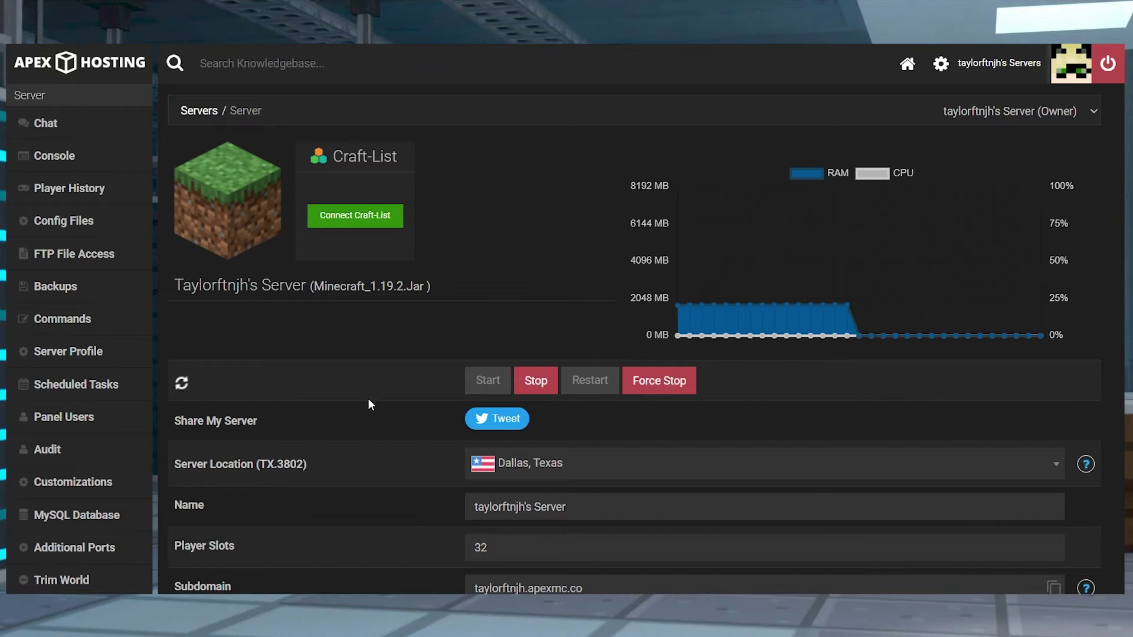
pyautogui.click(657, 383)
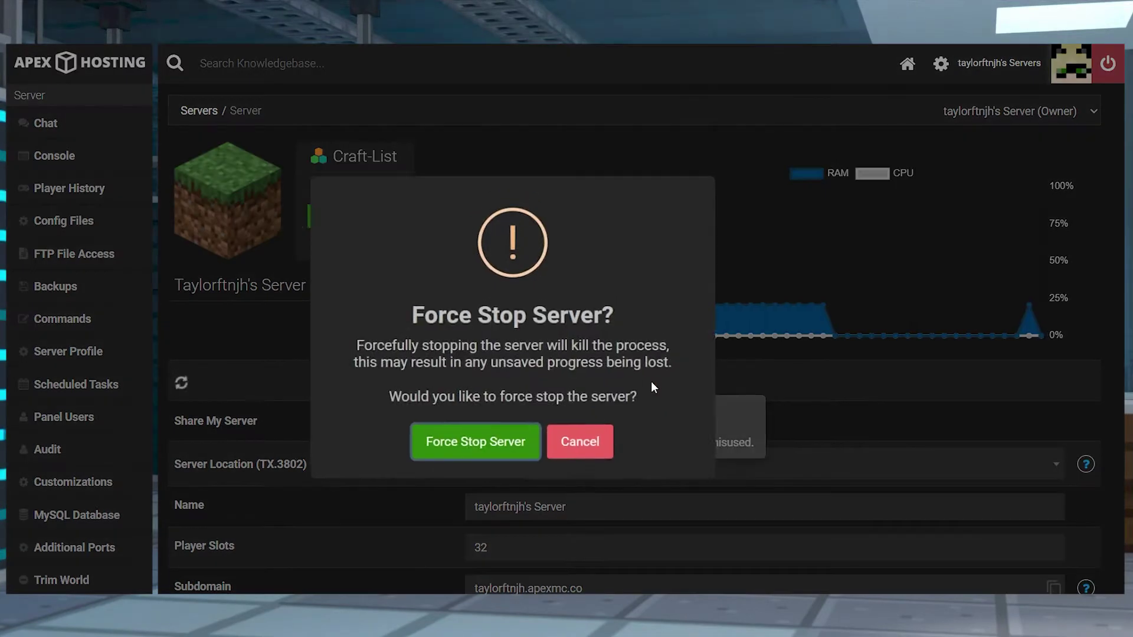
pyautogui.click(483, 441)
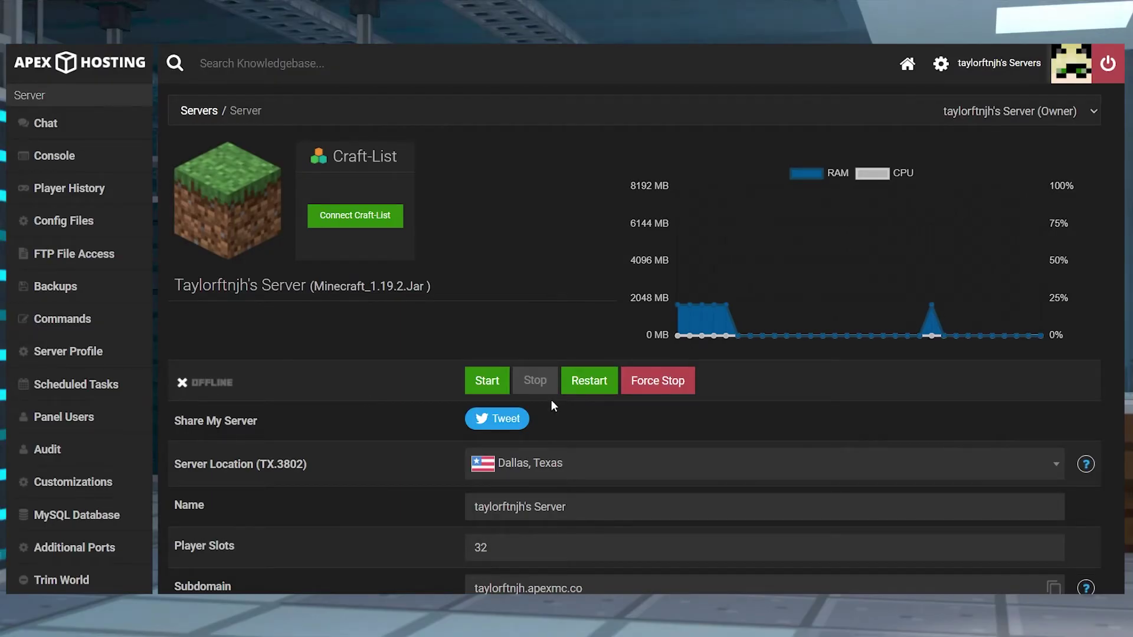
pyautogui.click(590, 388)
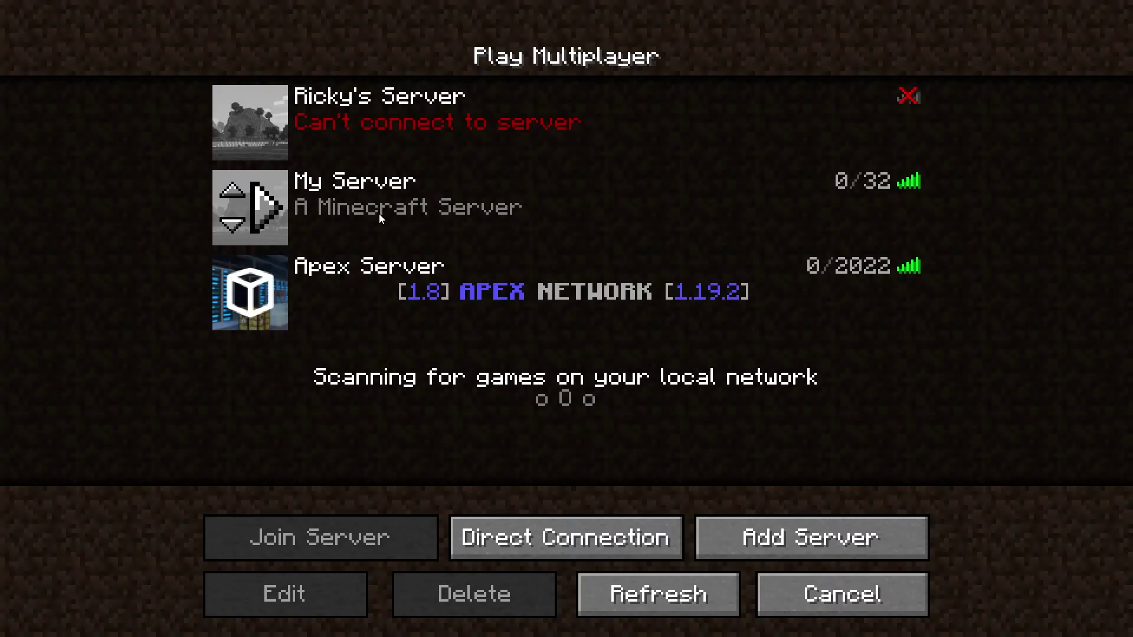
# - Join My Server from the Multiplayer list, getting 'Connection refused: no further information'
pyautogui.click(274, 211)
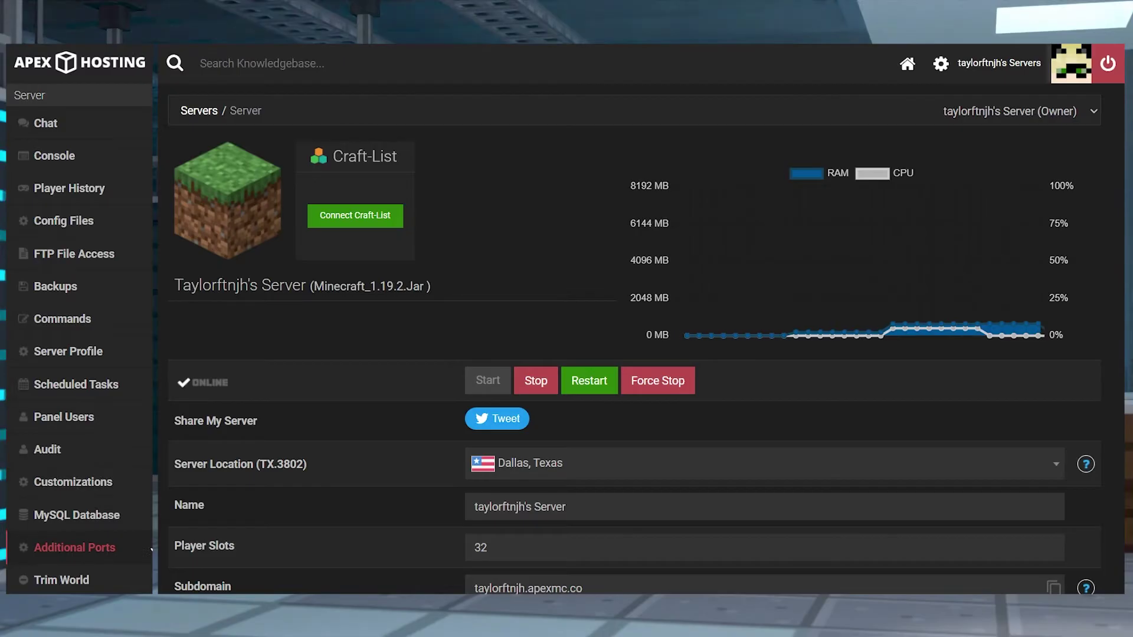
pyautogui.scroll(-2, 122, 548)
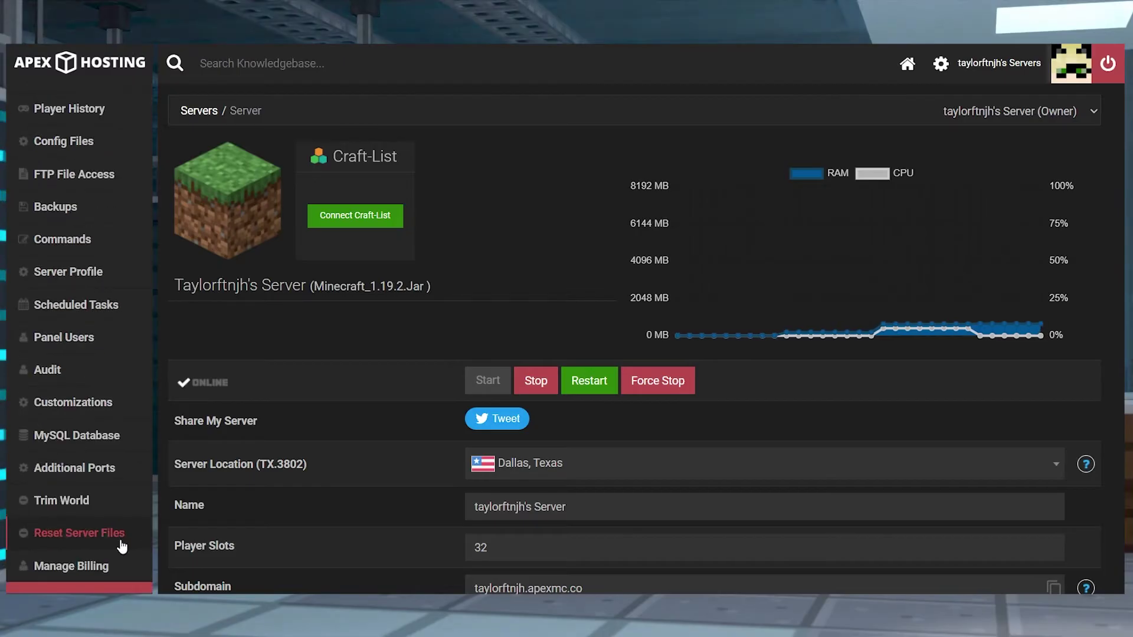
# - Reset the server's Mods files via Reset Server Files, confirming the deletion
pyautogui.click(121, 542)
pyautogui.click(425, 365)
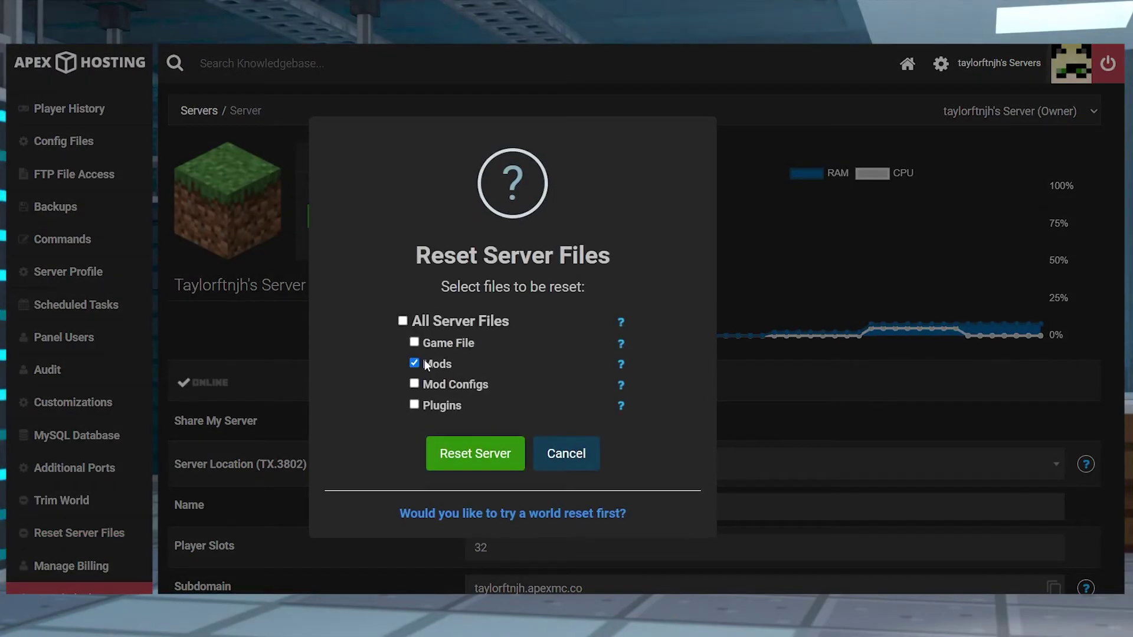
pyautogui.click(489, 460)
pyautogui.write('res')
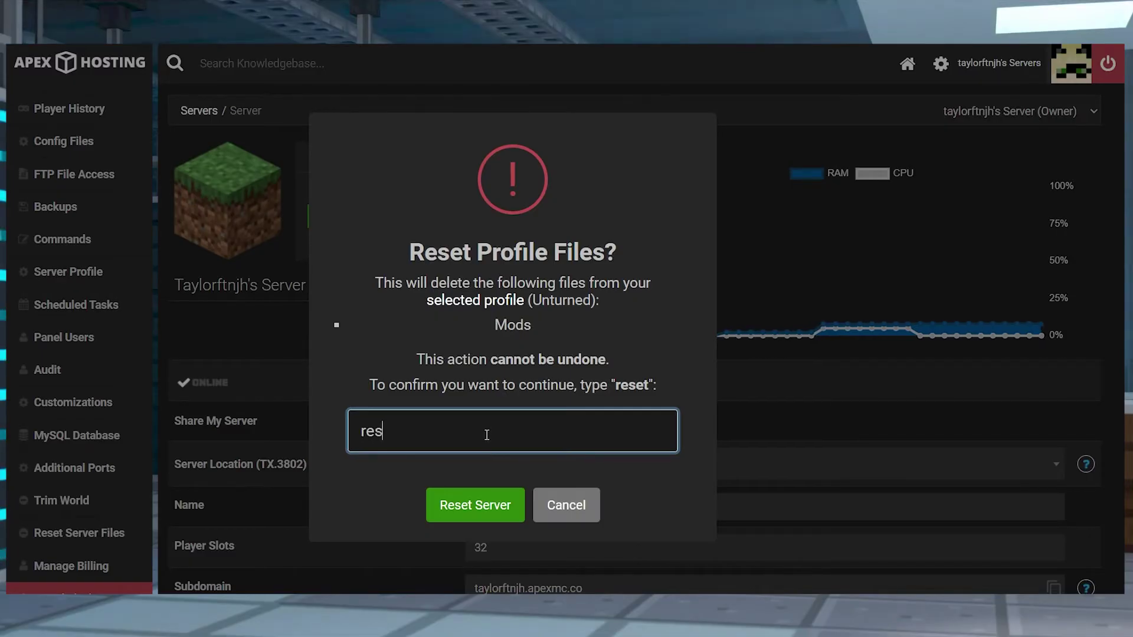
pyautogui.write('et')
pyautogui.click(480, 505)
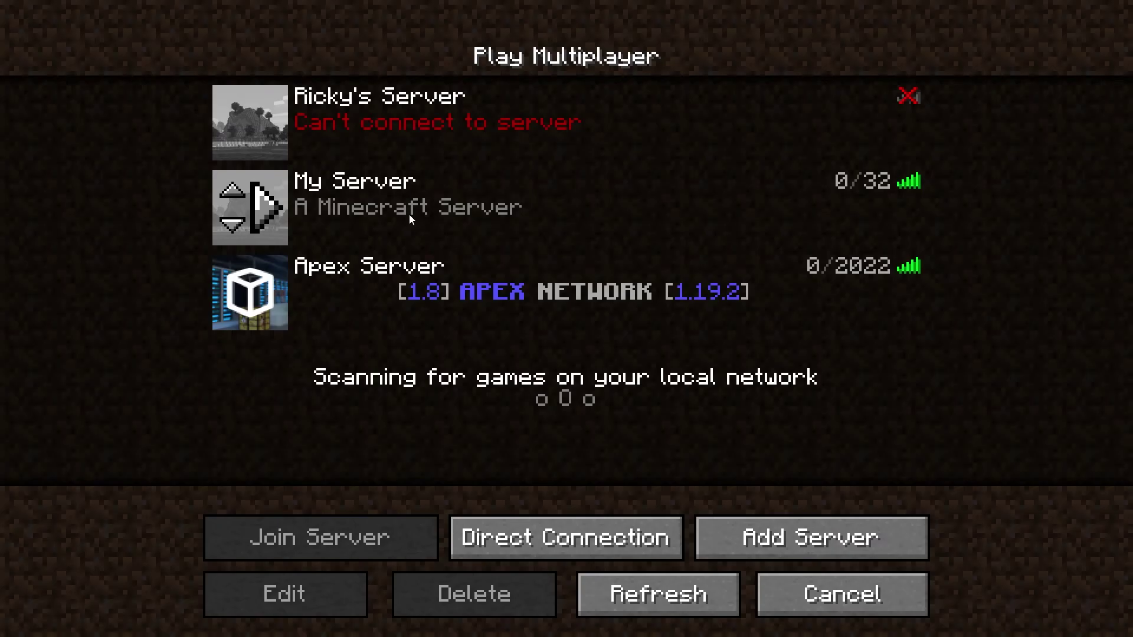
# - Join My Server from the Multiplayer list again after the mod reset
pyautogui.click(265, 210)
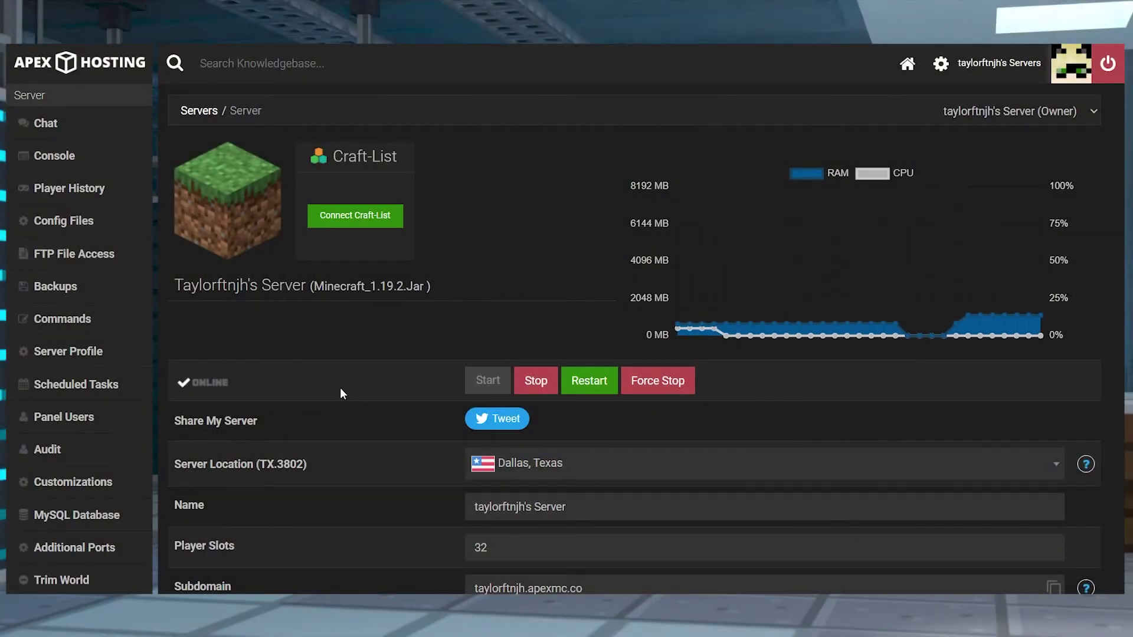
pyautogui.scroll(-3, 340, 389)
pyautogui.scroll(-3, 340, 388)
pyautogui.moveTo(268, 311); pyautogui.dragTo(170, 312)
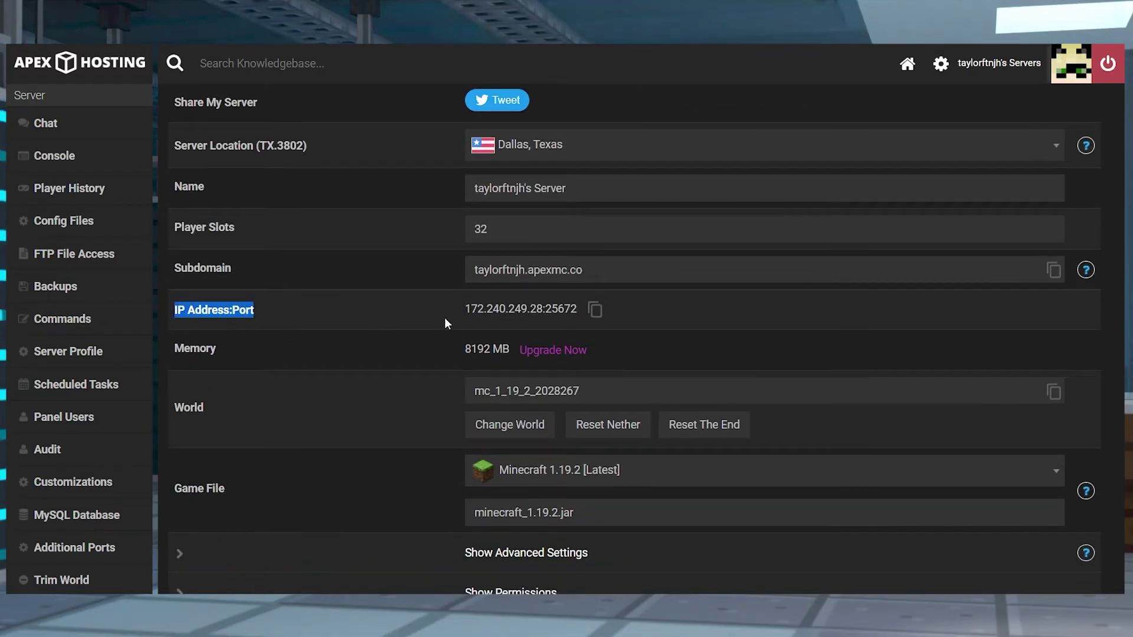
# - Copy the IP address and port 172.240.249.28:25672 and point out the Subdomain entry
pyautogui.click(596, 308)
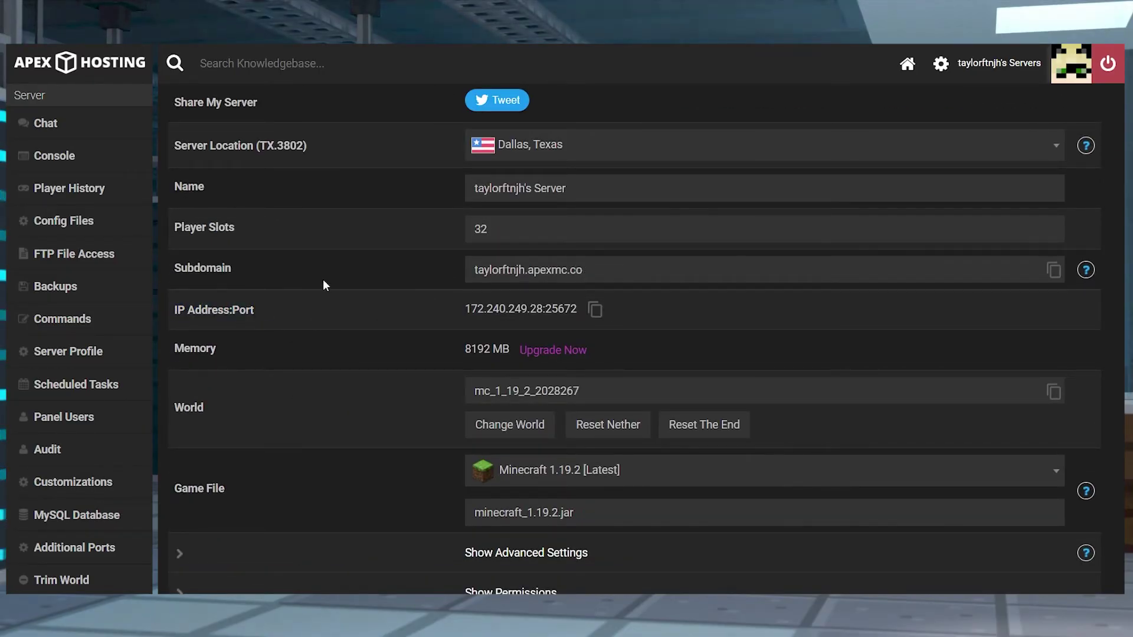
pyautogui.moveTo(238, 269); pyautogui.dragTo(171, 271)
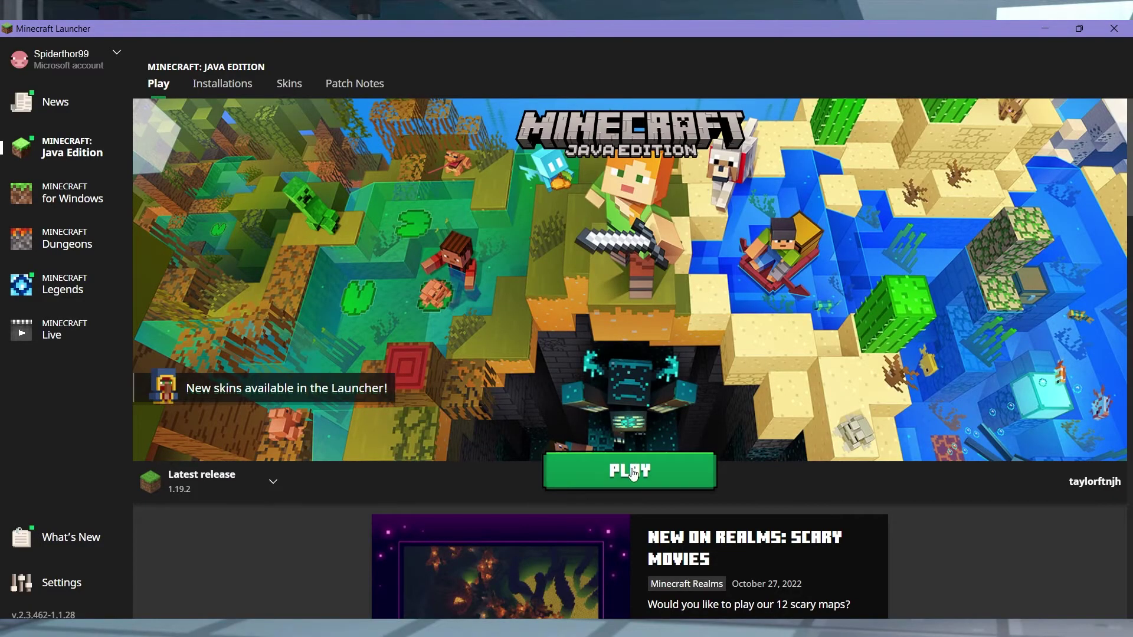
# - Launch the latest Minecraft release and direct-connect to 172.240.249.28:25672
pyautogui.click(633, 478)
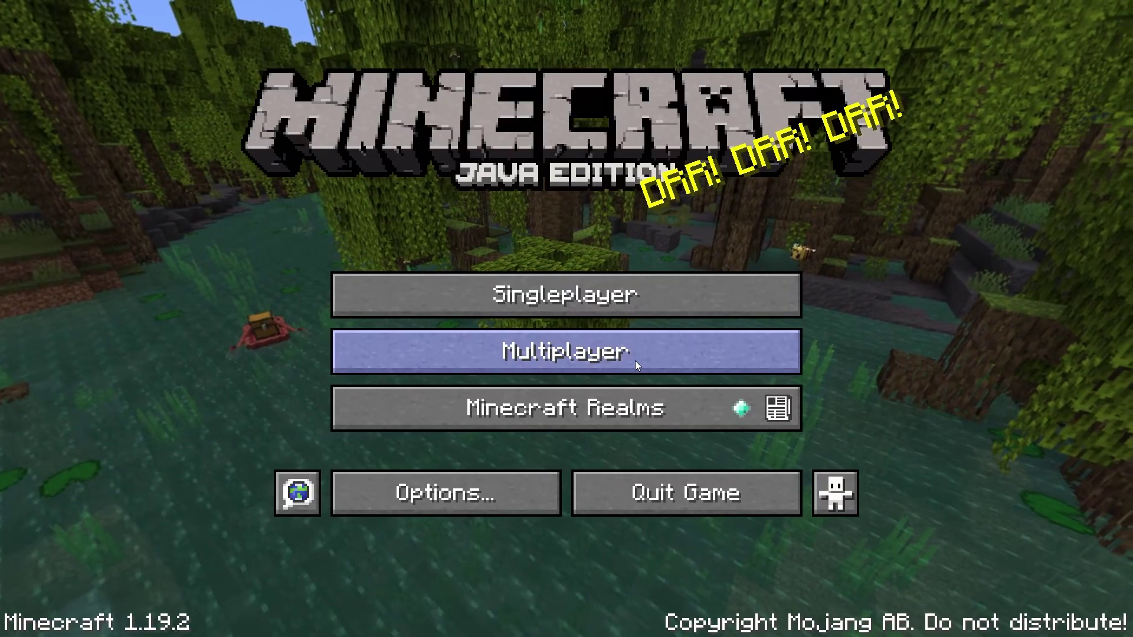
pyautogui.click(635, 360)
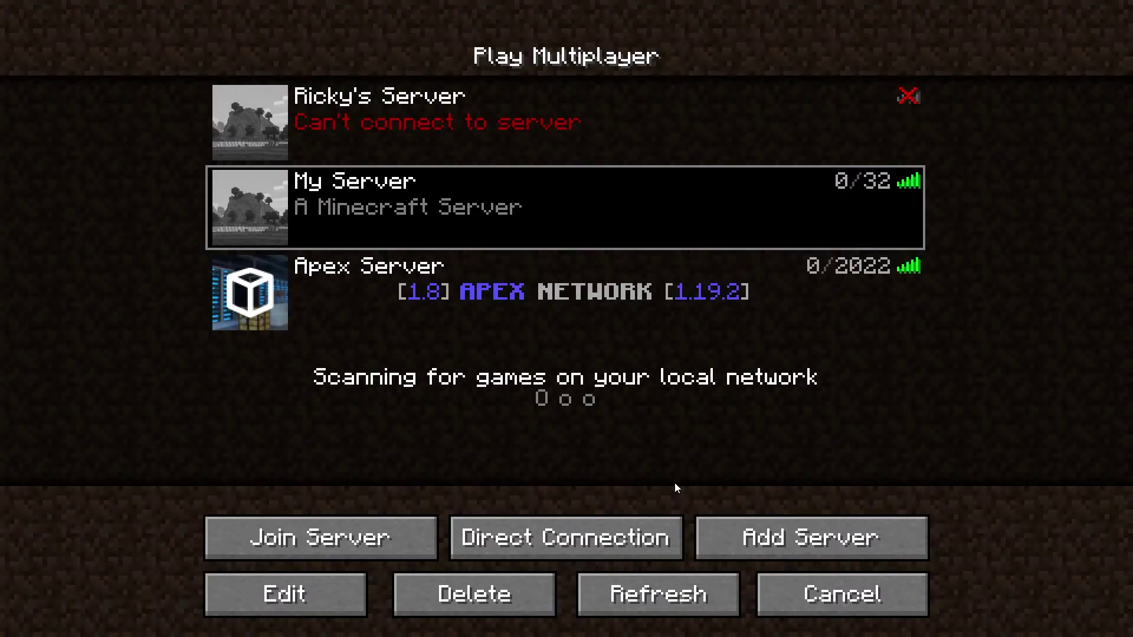
pyautogui.click(645, 528)
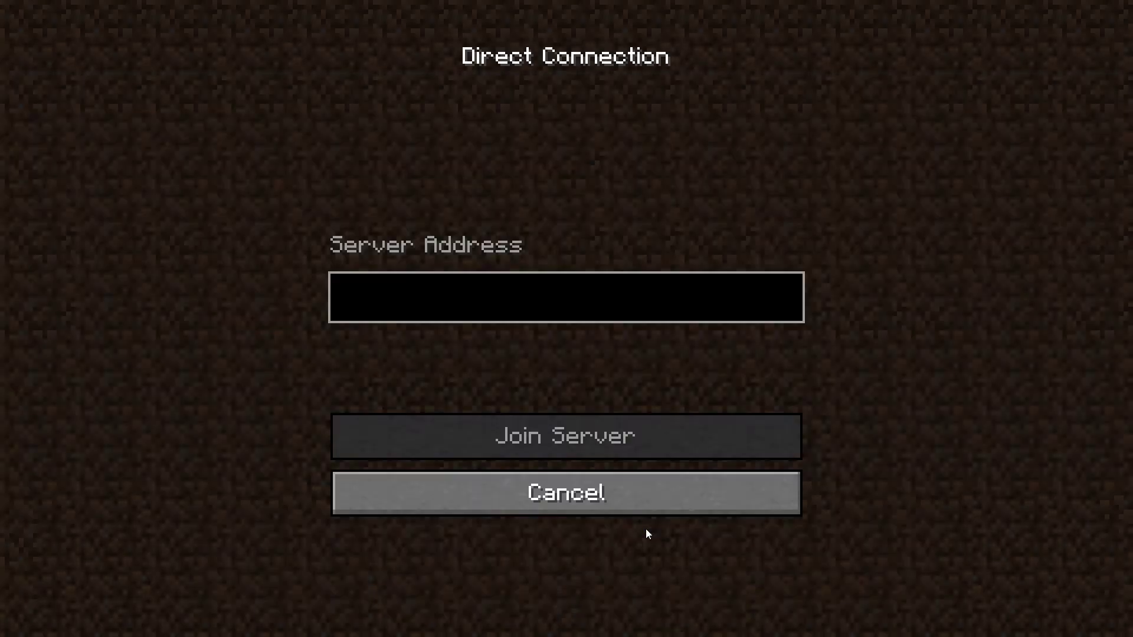
pyautogui.click(508, 300)
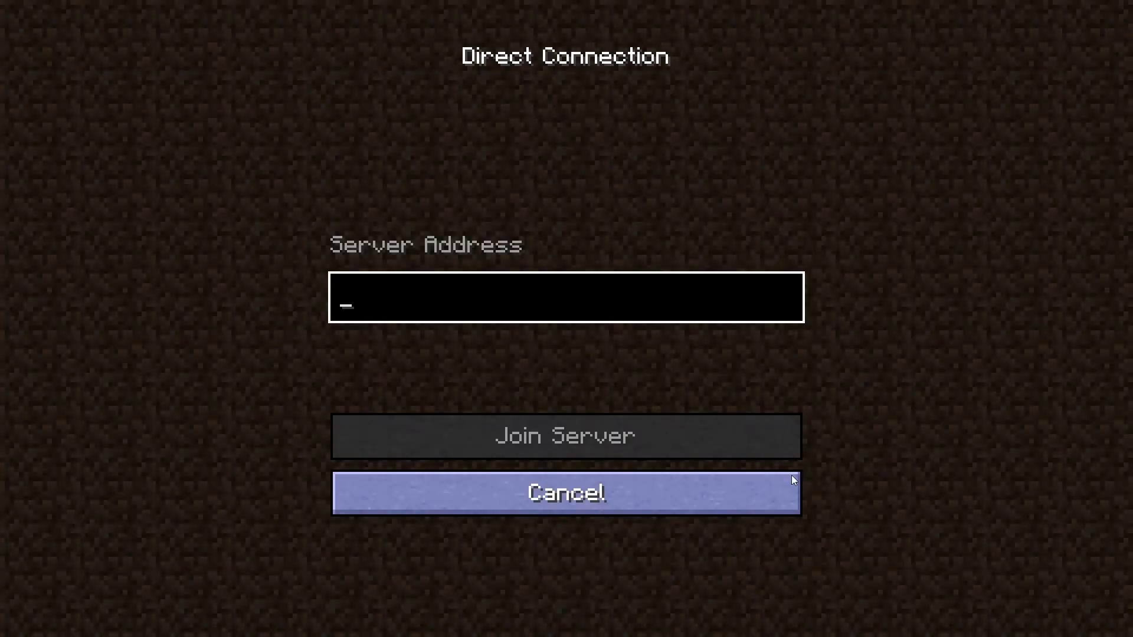
pyautogui.write('172.240.249.28:25672')
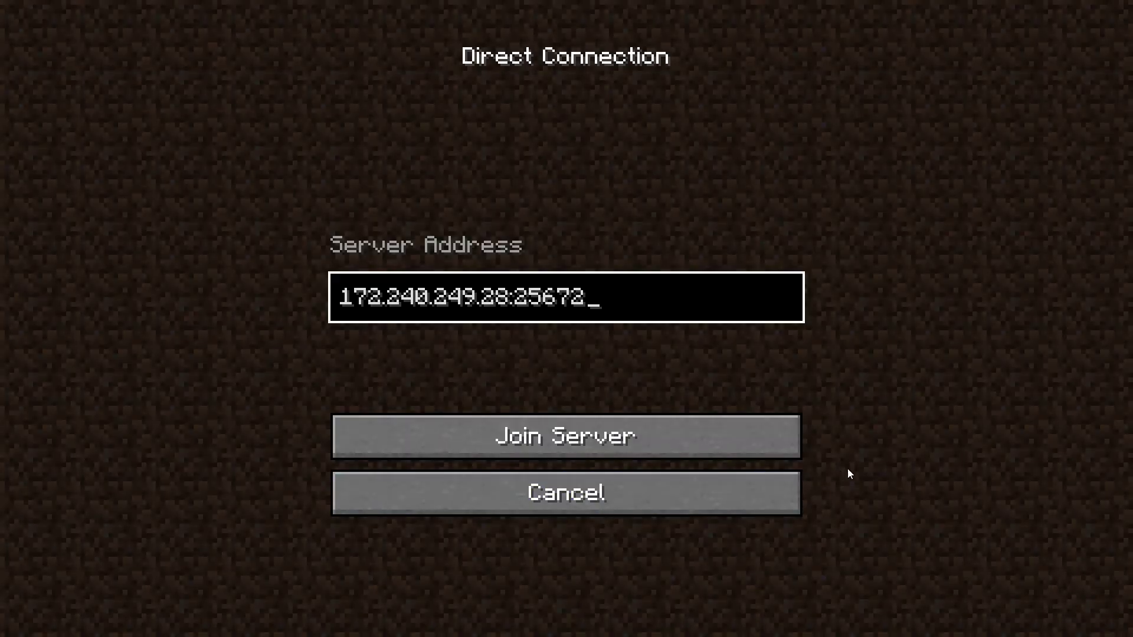
pyautogui.click(710, 439)
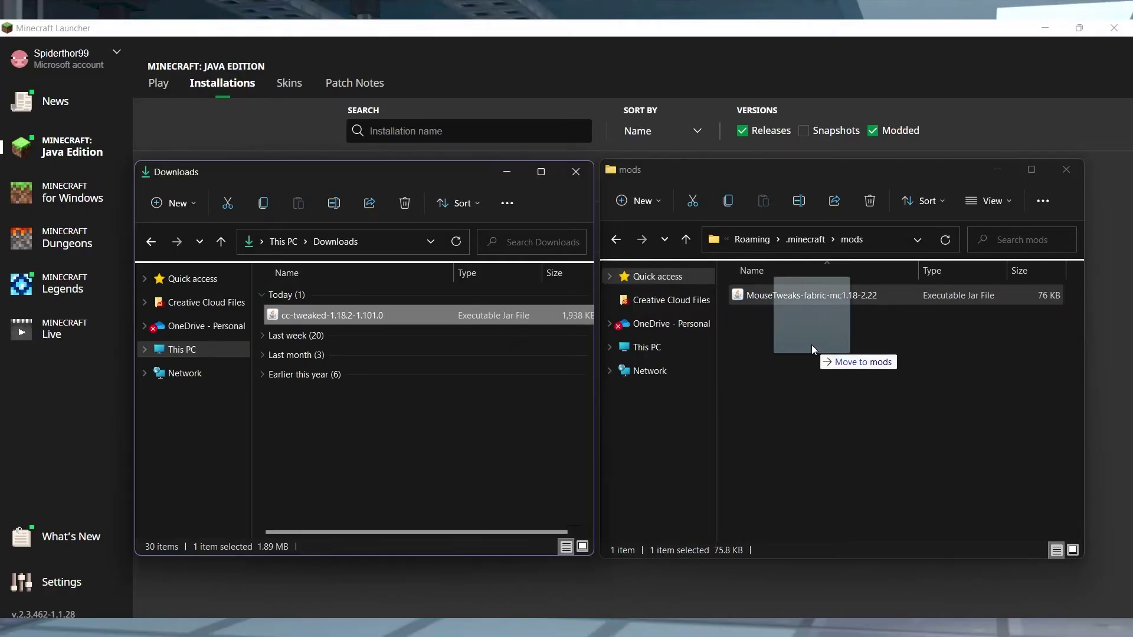
# - Move cc-tweaked-1.18.2-1.101.0 from Downloads into the mods folder and close Downloads
pyautogui.moveTo(337, 315); pyautogui.dragTo(811, 344)
pyautogui.click(584, 174)
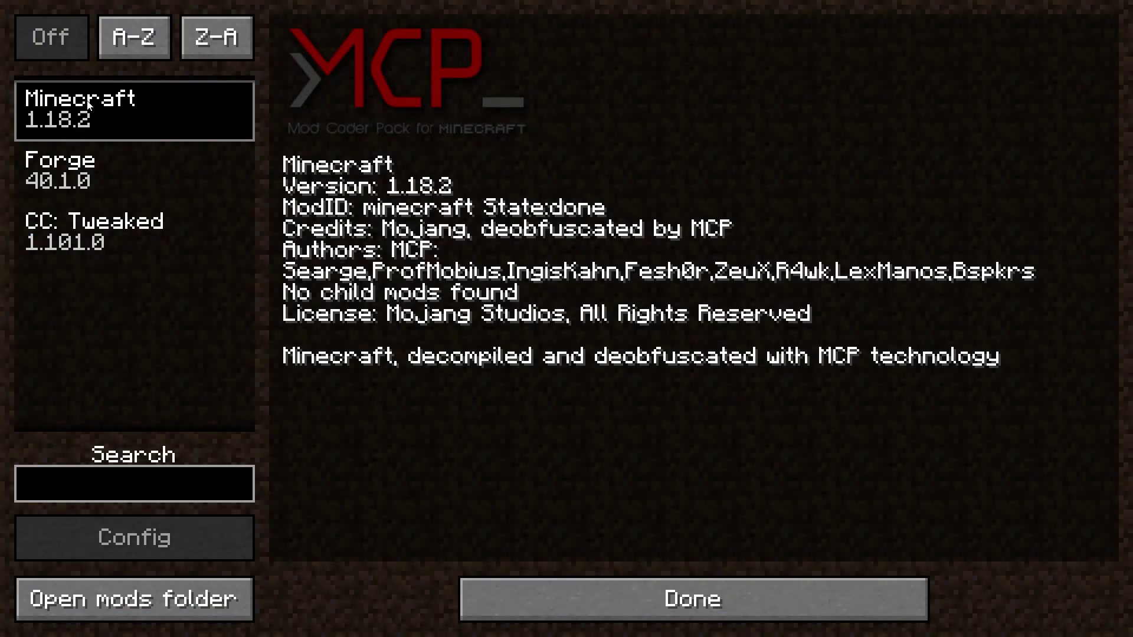
# - Select the CC: Tweaked entry in the Mods screen to show its details
pyautogui.click(143, 240)
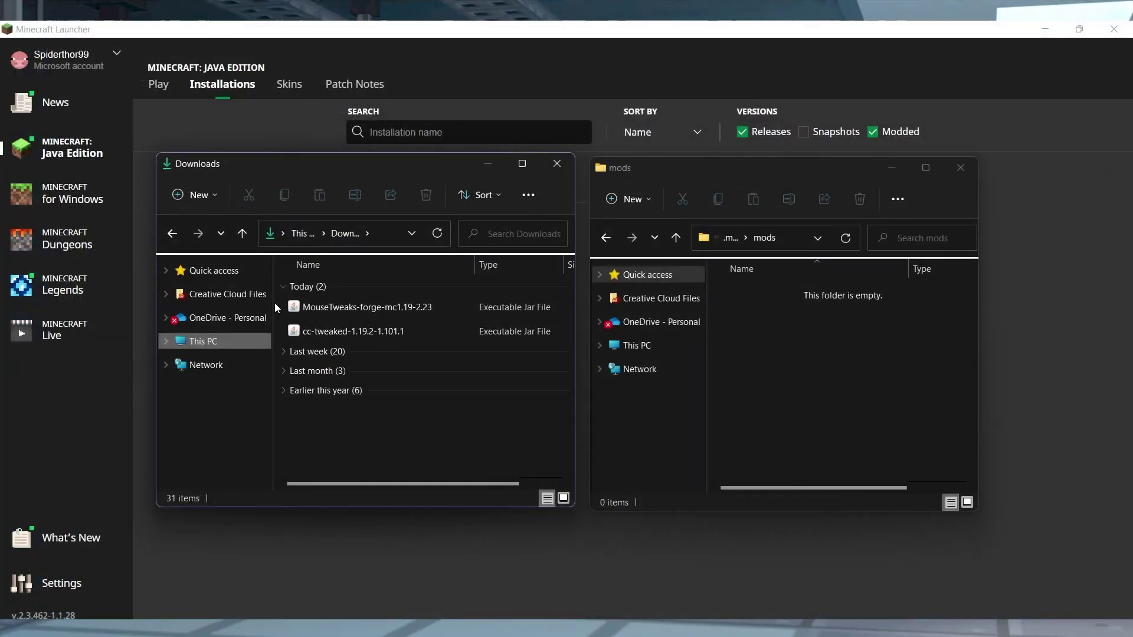
# - Drag both downloaded mod jars from Downloads into the mods folder window
pyautogui.moveTo(275, 303)
pyautogui.mouseDown()
pyautogui.moveTo(357, 324)
pyautogui.moveTo(335, 302)
pyautogui.moveTo(796, 346)
pyautogui.mouseUp()
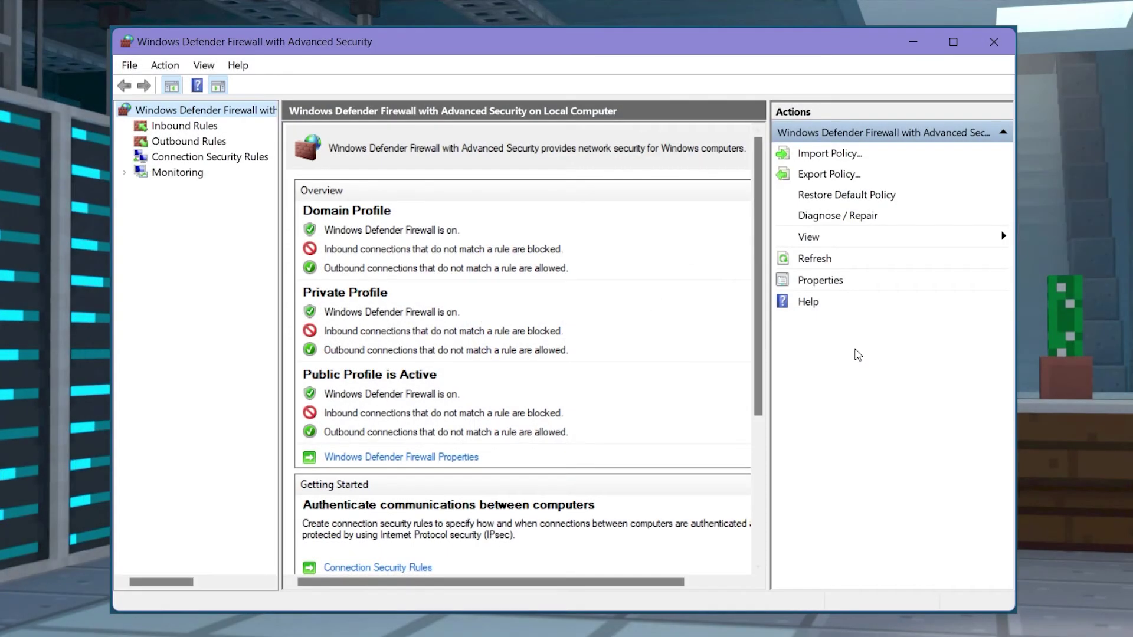
pyautogui.scroll(-5, 708, 380)
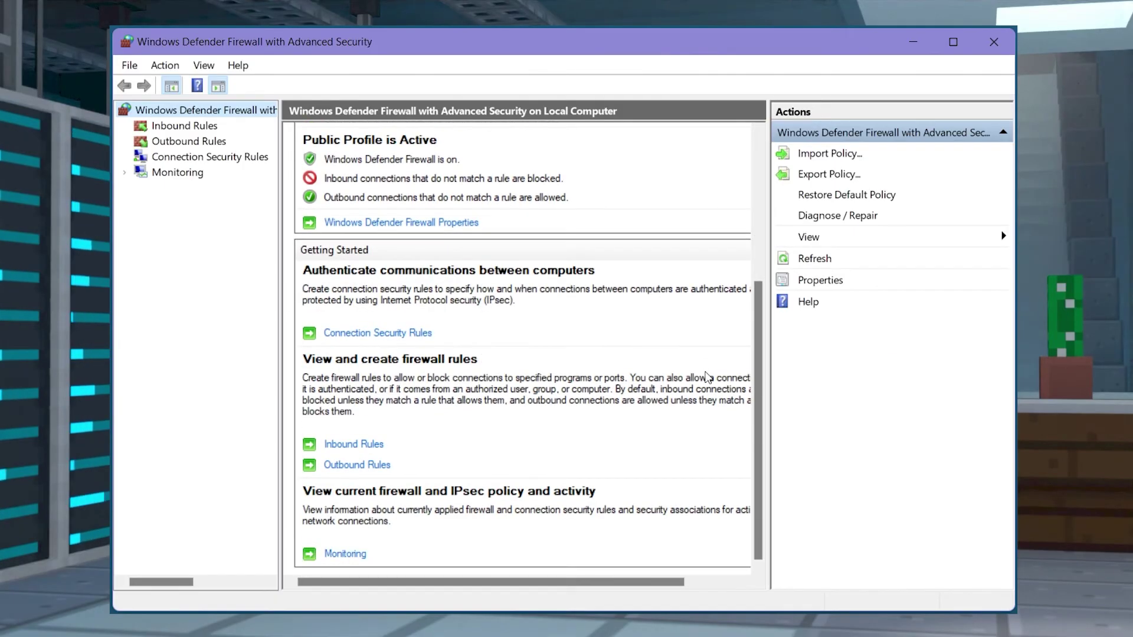
# - List the inbound firewall rules, then the outbound firewall rules
pyautogui.click(185, 126)
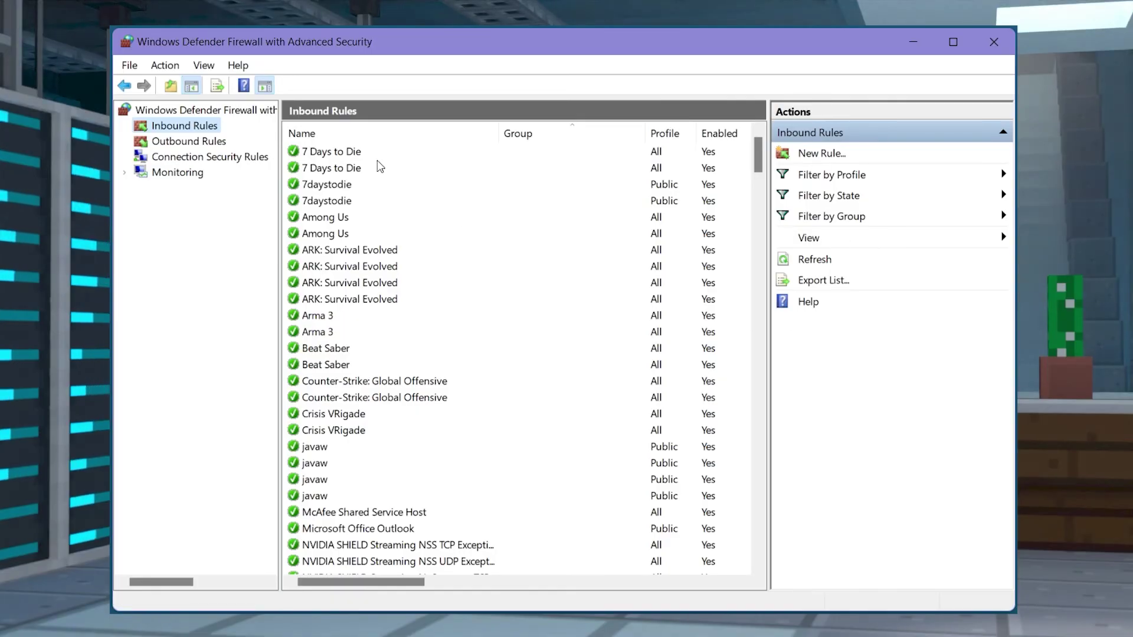
pyautogui.click(181, 142)
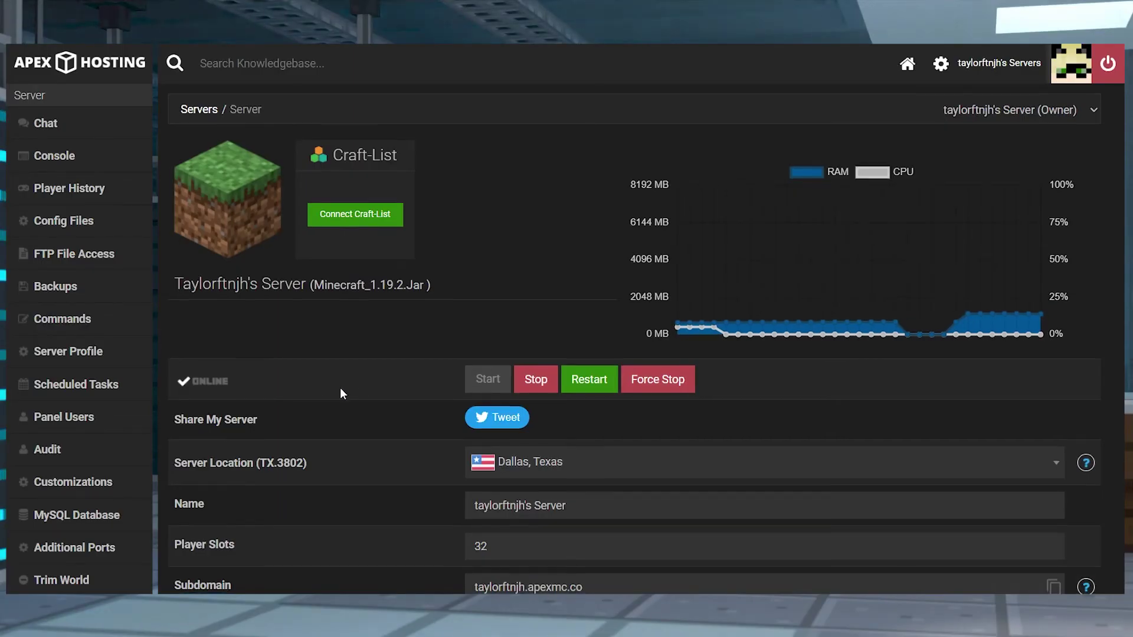
pyautogui.scroll(-3, 341, 389)
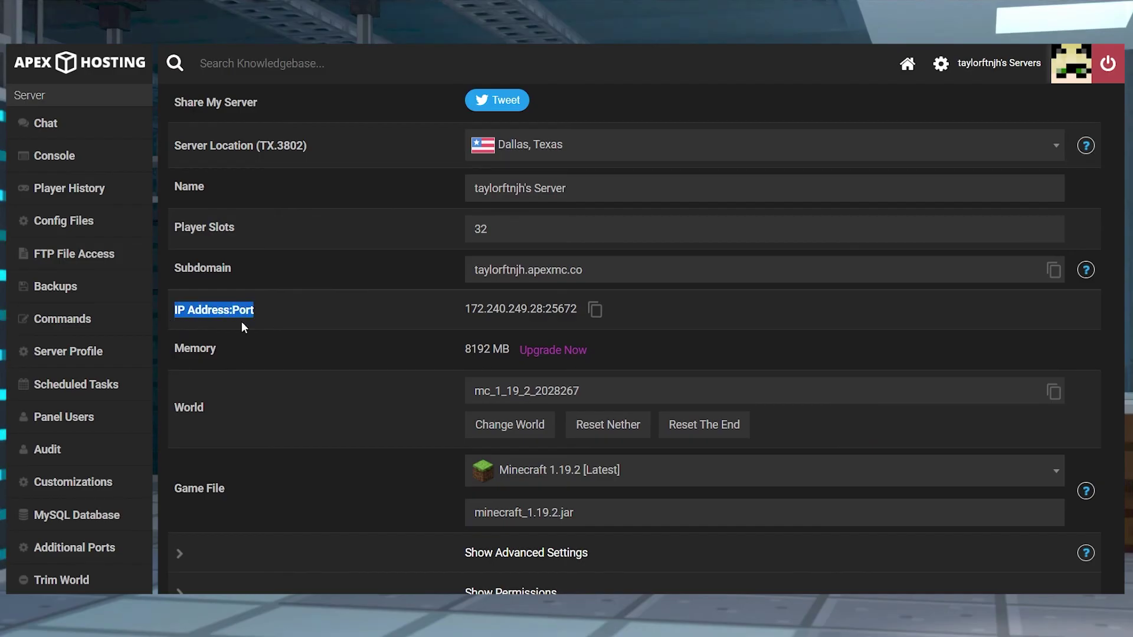
# - Copy the server address 172.240.249.28:25672 and the server's subdomain to the clipboard
pyautogui.click(599, 312)
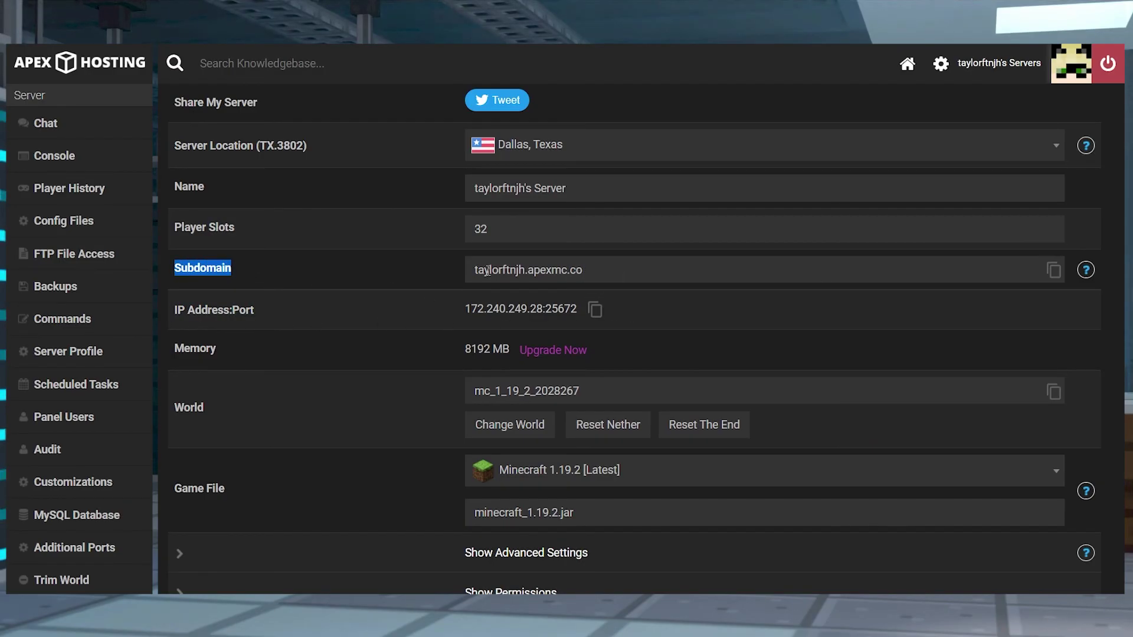
pyautogui.click(1054, 271)
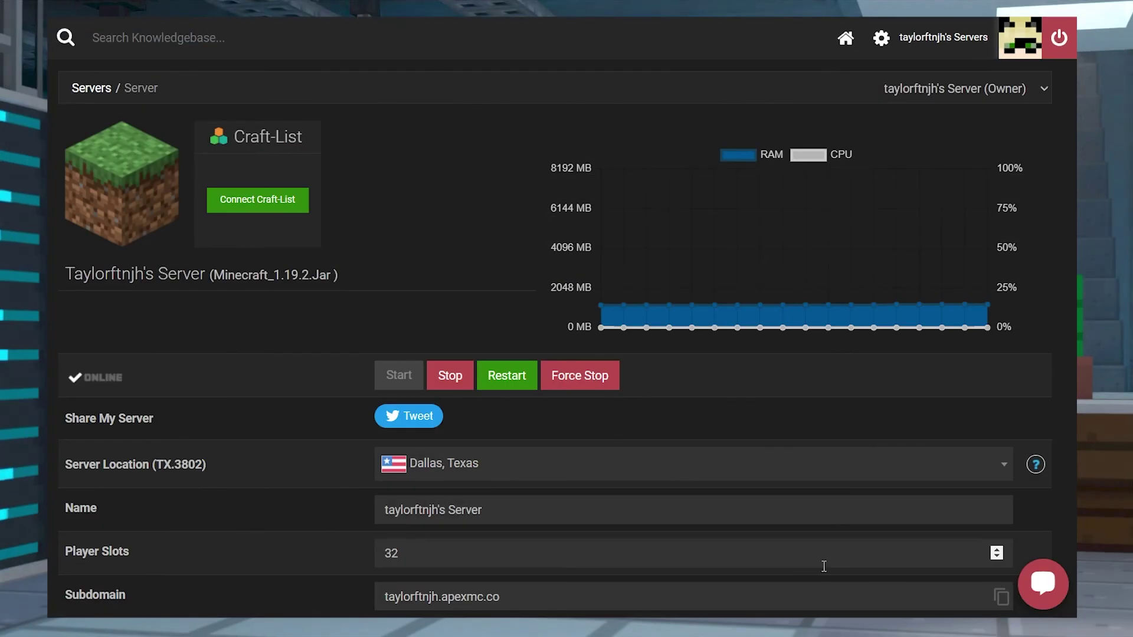
# - Open the LiveChat support form and autofill its Name field with the saved panel username
pyautogui.click(1037, 599)
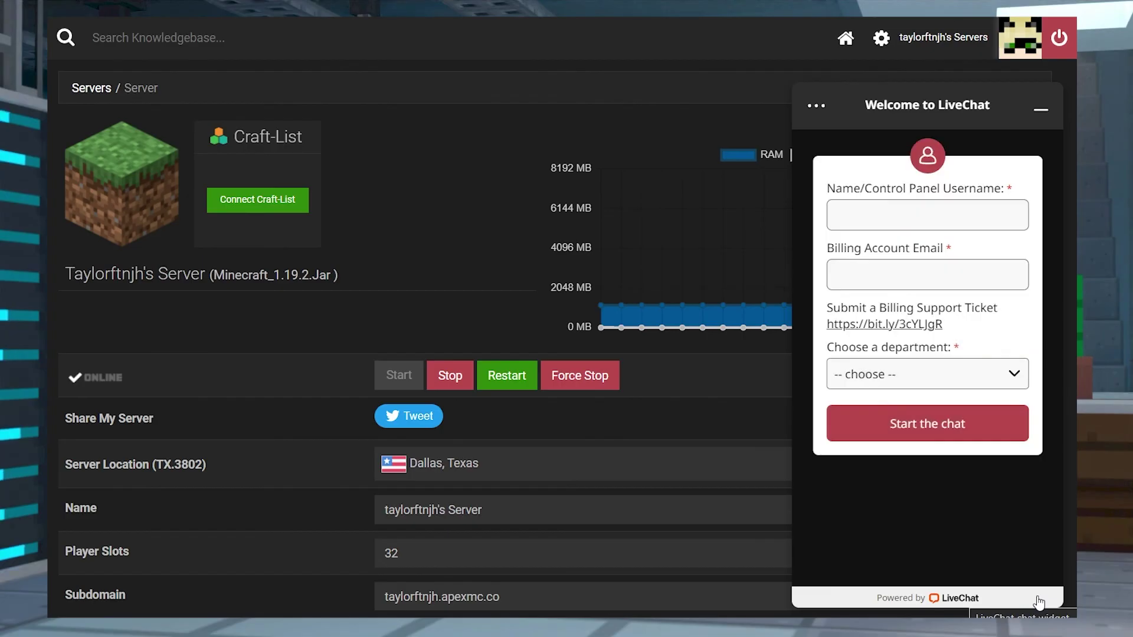
pyautogui.click(946, 222)
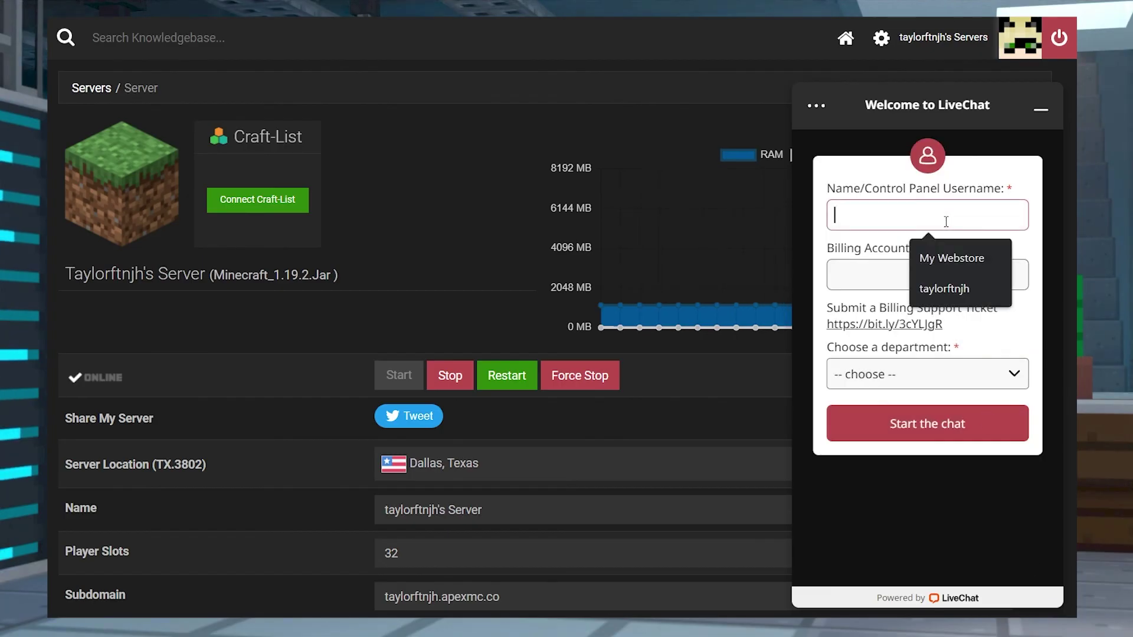
pyautogui.click(966, 287)
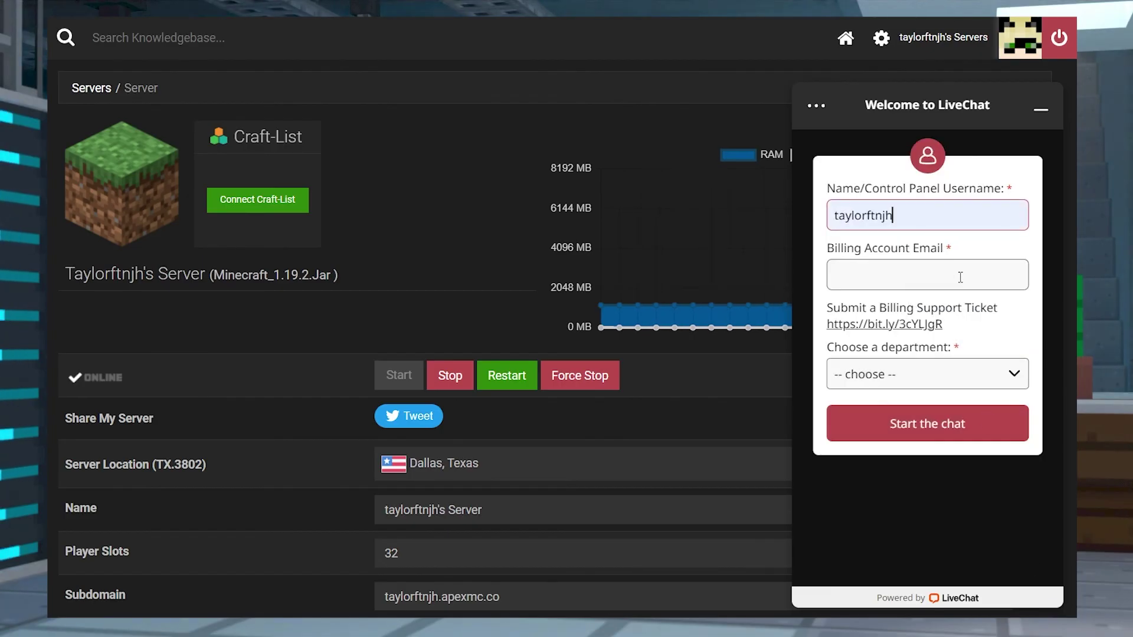